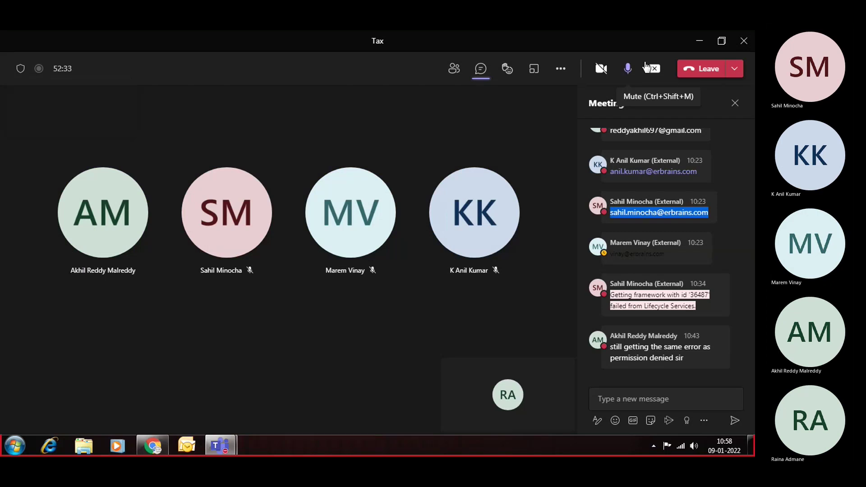
Move the Teams meeting window aside and close the Legal entities page
click(700, 41)
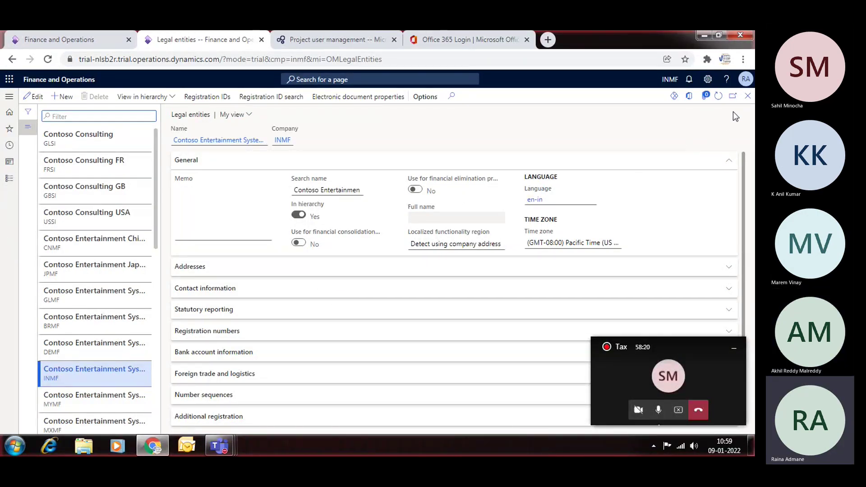
click(747, 96)
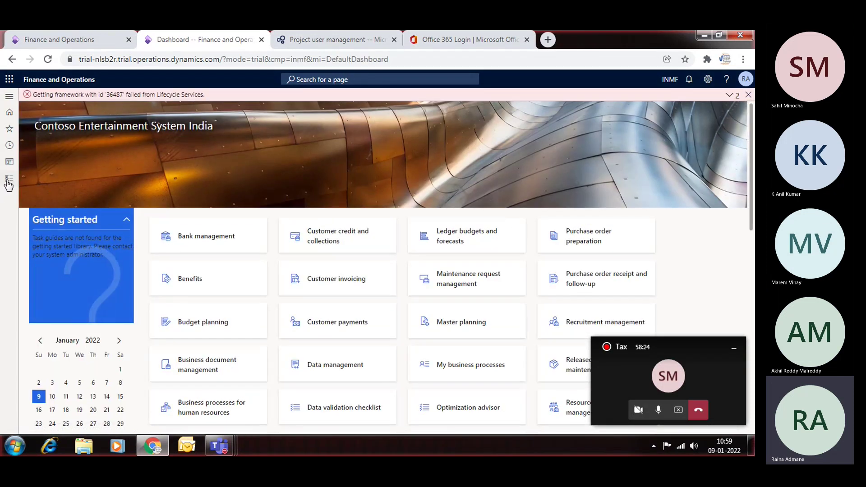
Go to Modules > Organization administration > Organizations > Legal entities
click(9, 179)
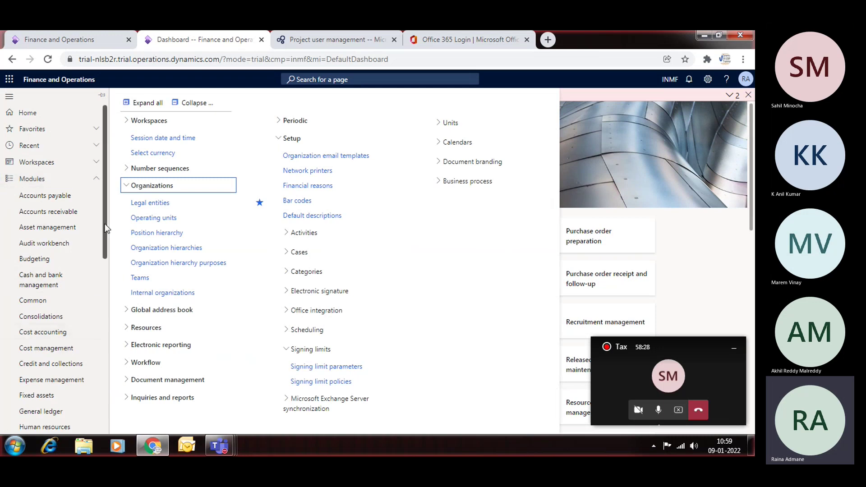
drag(105, 224, 99, 320)
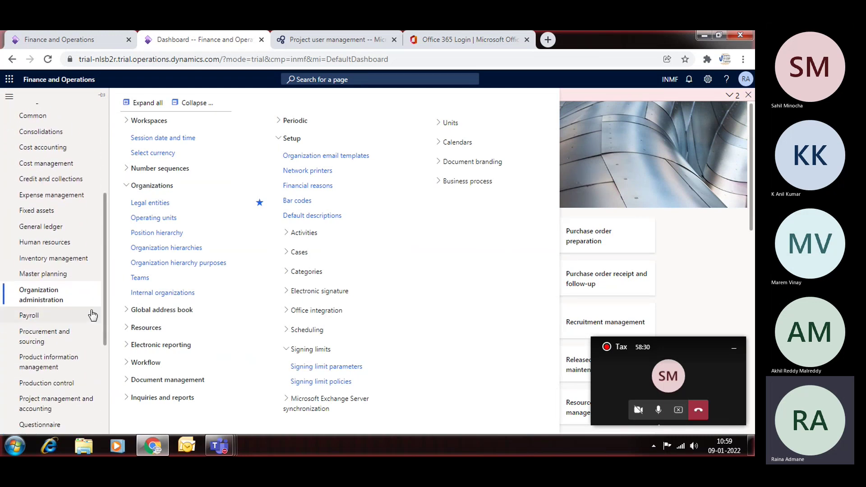
click(41, 295)
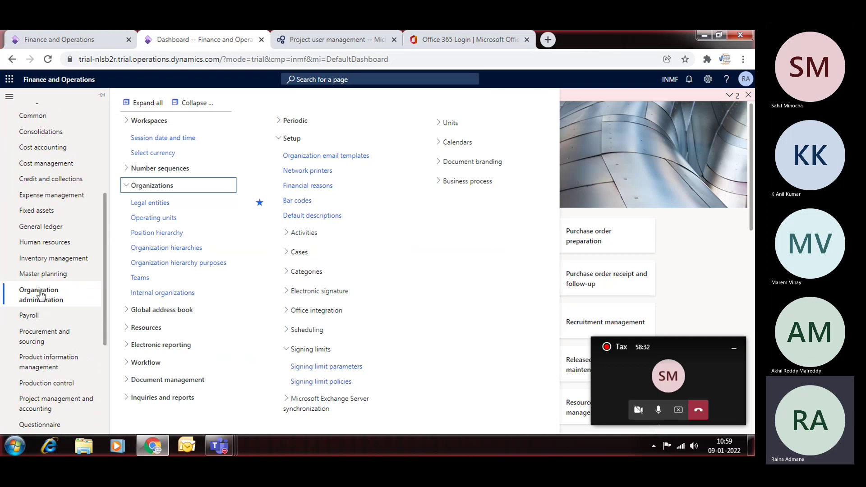
click(157, 205)
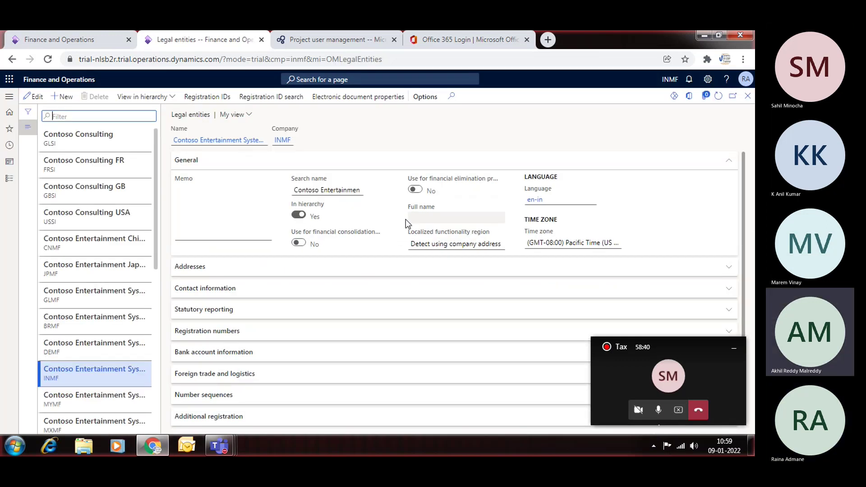
Add legal entity 'TataMotors' with company code TATA and country/region IND (India)
click(66, 97)
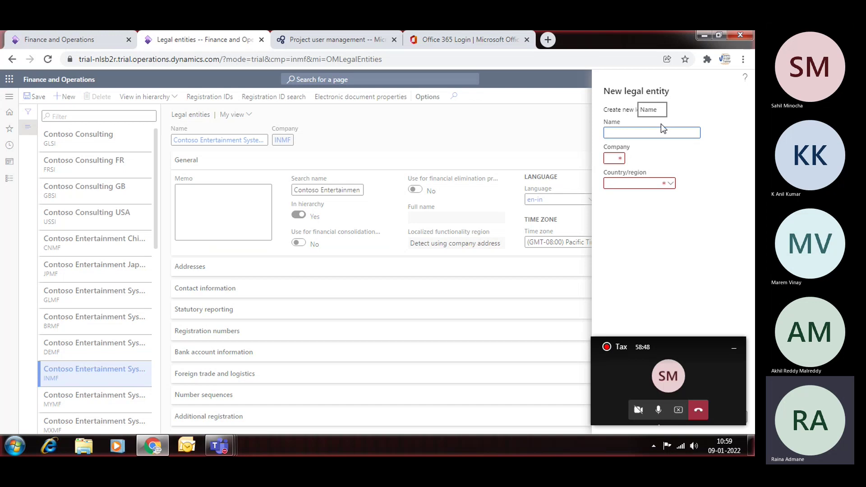
text(Tata)
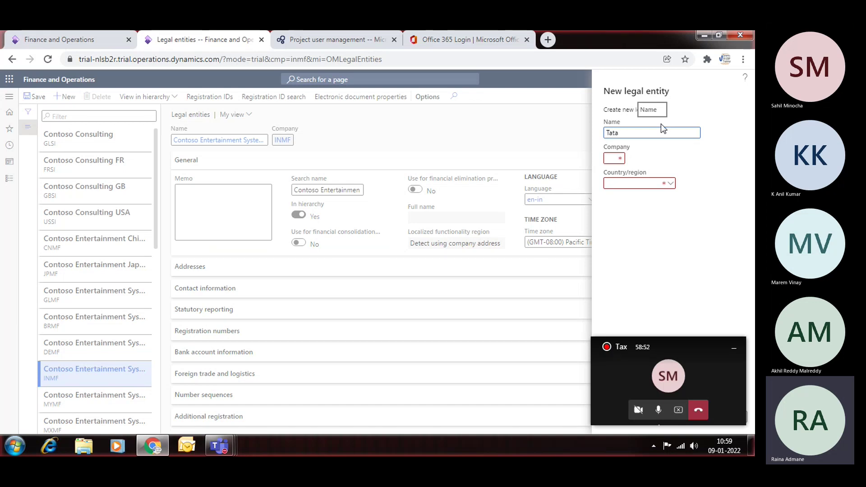
text(Motors)
key(Tab)
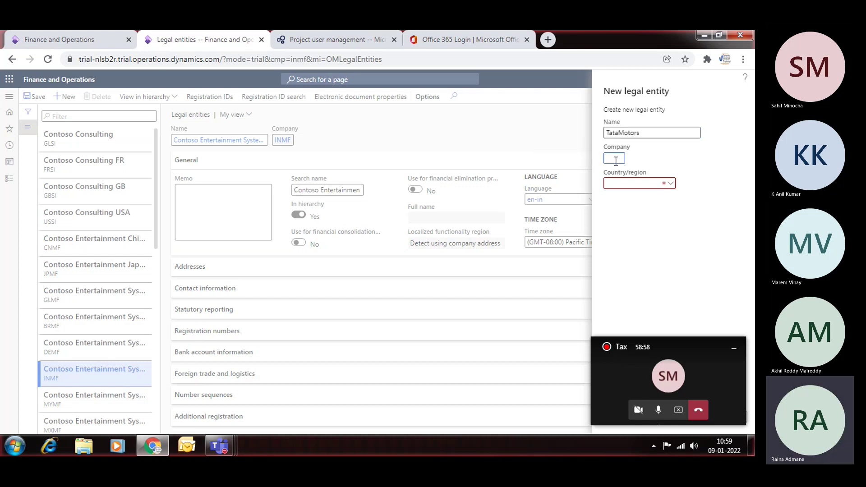
text(TATA)
key(Tab)
click(671, 186)
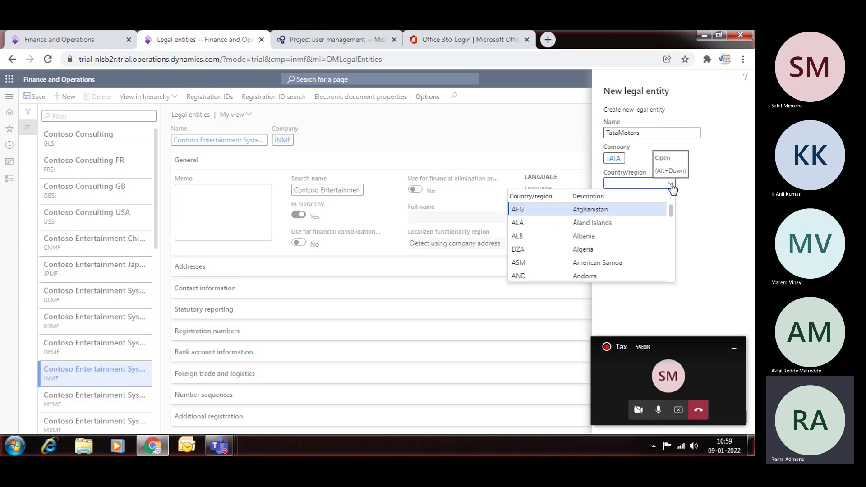
text(IND)
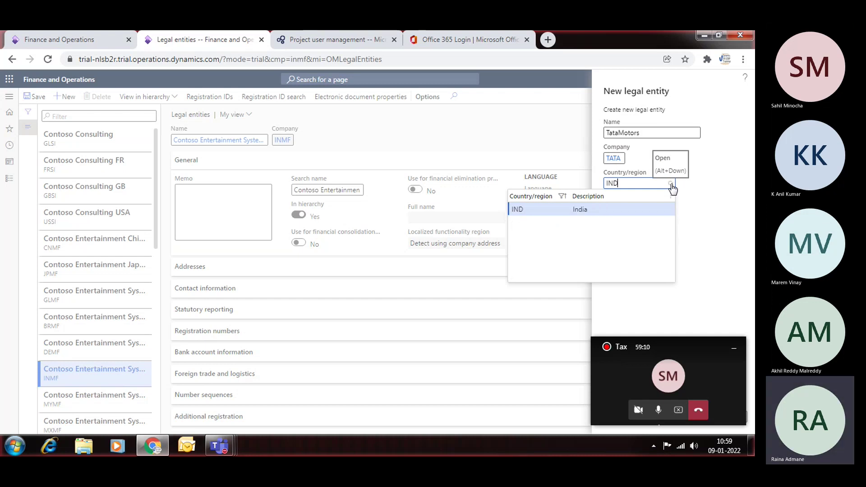
click(596, 208)
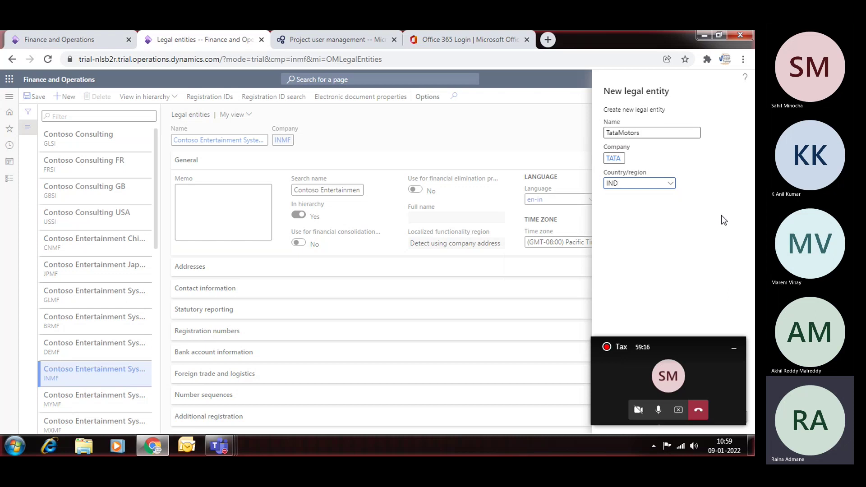
click(734, 348)
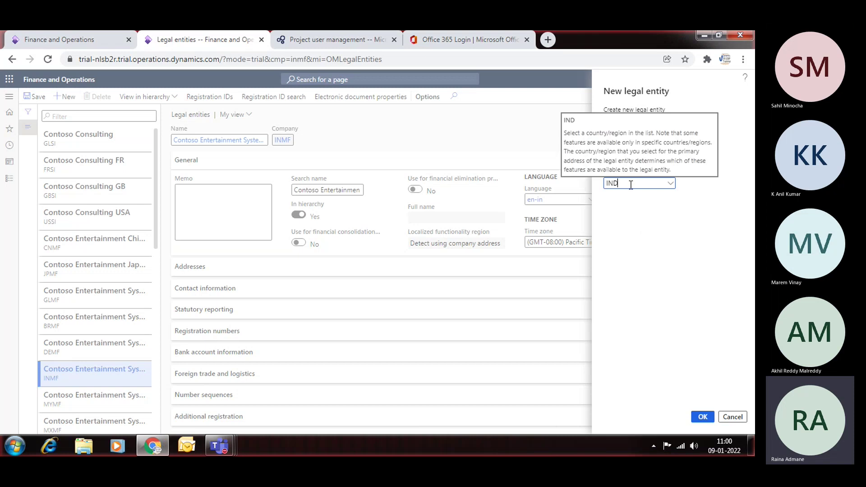
click(703, 416)
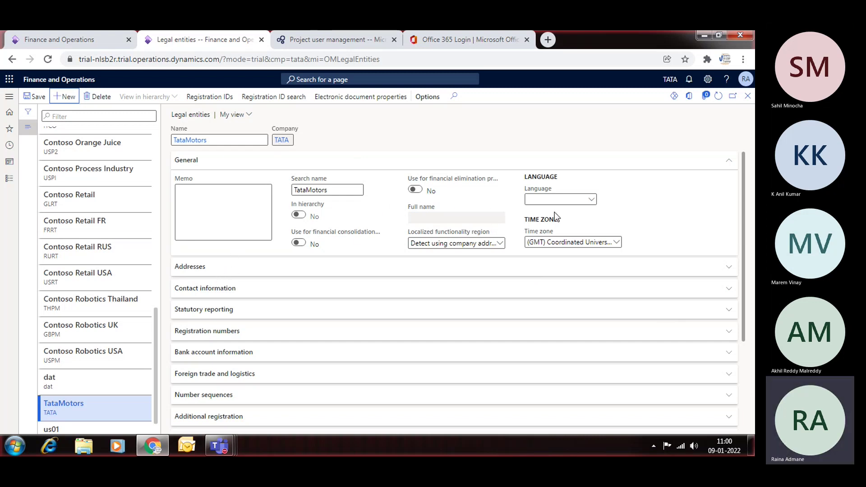
Set TataMotors' language to en-in, save, and expand the Addresses section
click(590, 201)
text(EN)
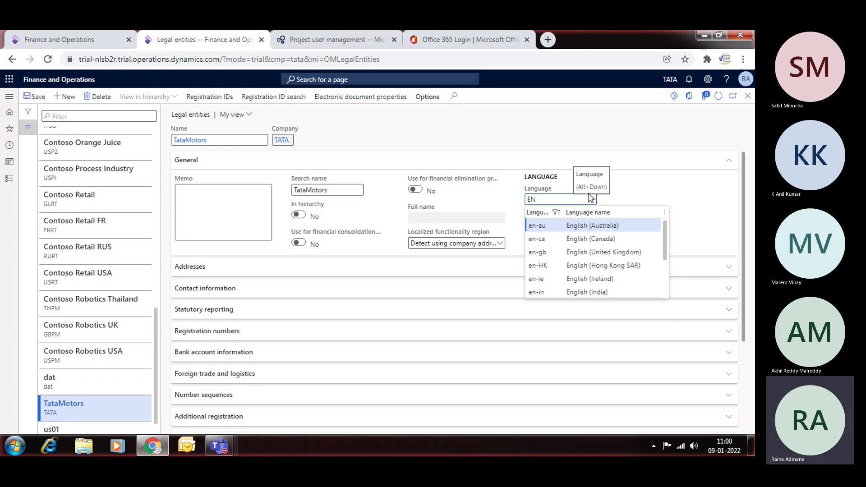
text(-IN)
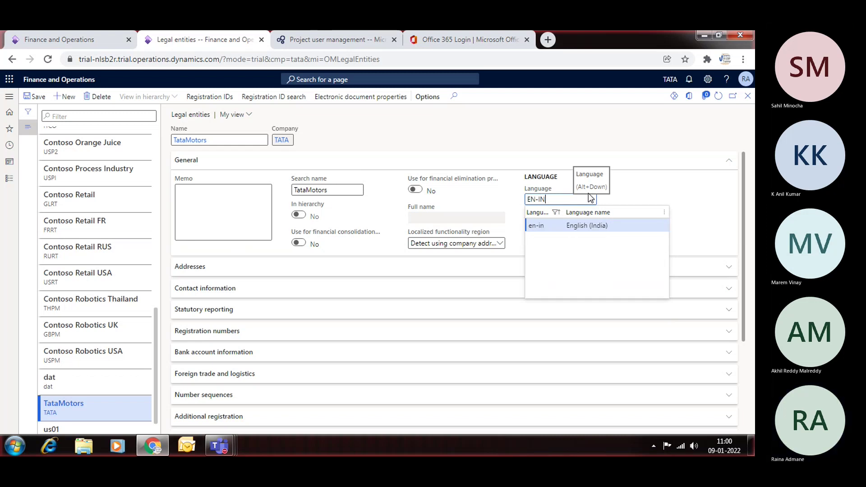
click(581, 226)
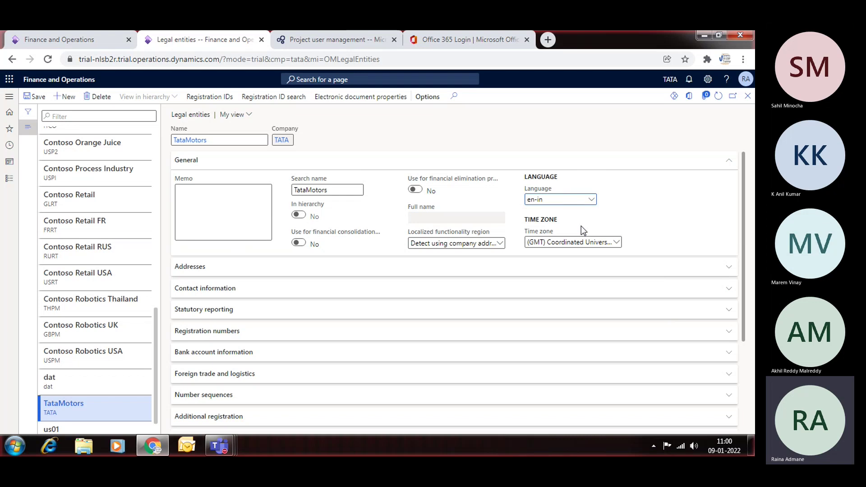
click(35, 100)
click(731, 270)
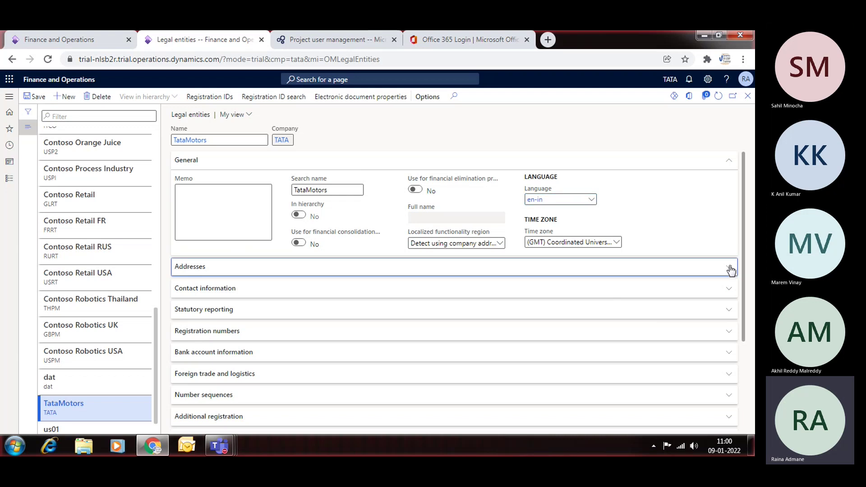
click(731, 270)
scroll(345, 389, down, 1)
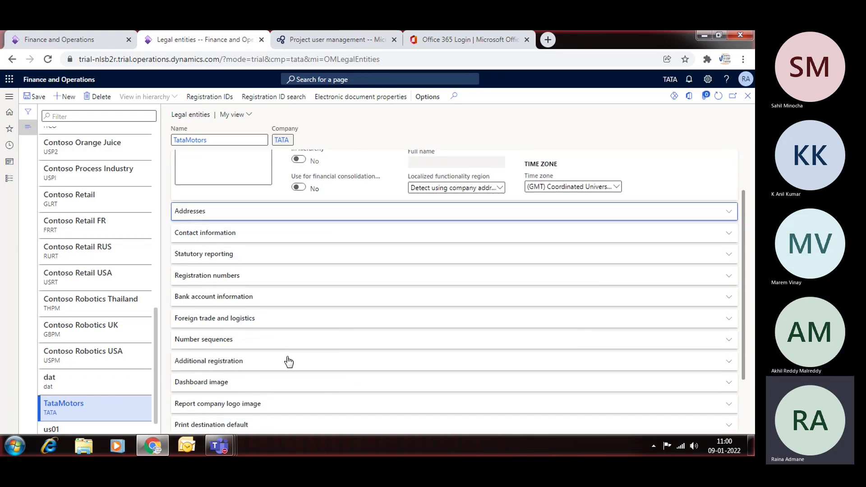
scroll(382, 353, down, 1)
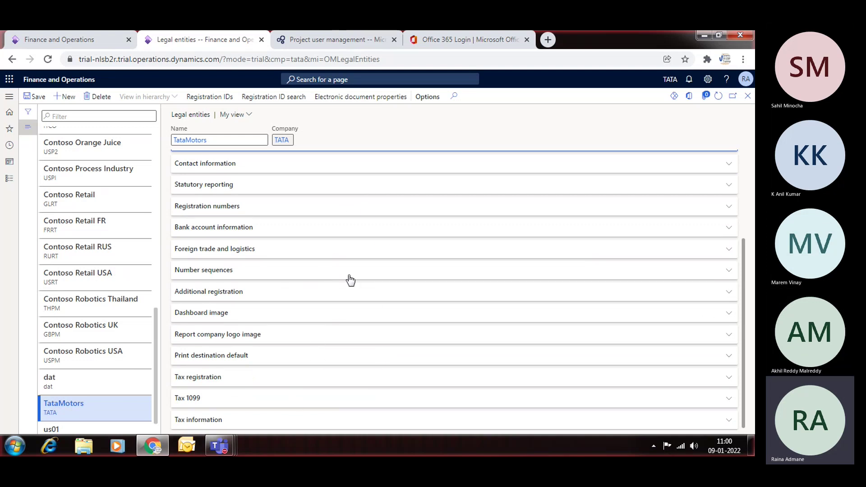
scroll(351, 280, up, 2)
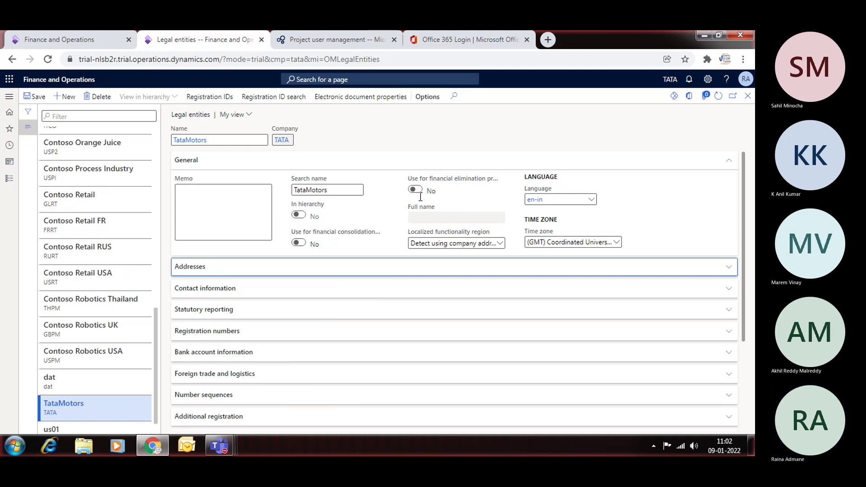
Choose the (GMT+05:30) Chennai, Kolkata, Mumbai, New Delhi time zone and save the record
click(616, 242)
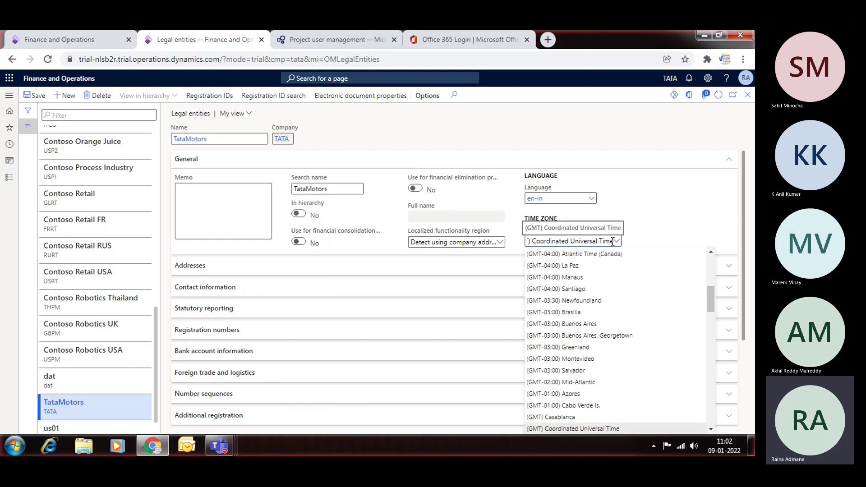
drag(710, 300, 701, 367)
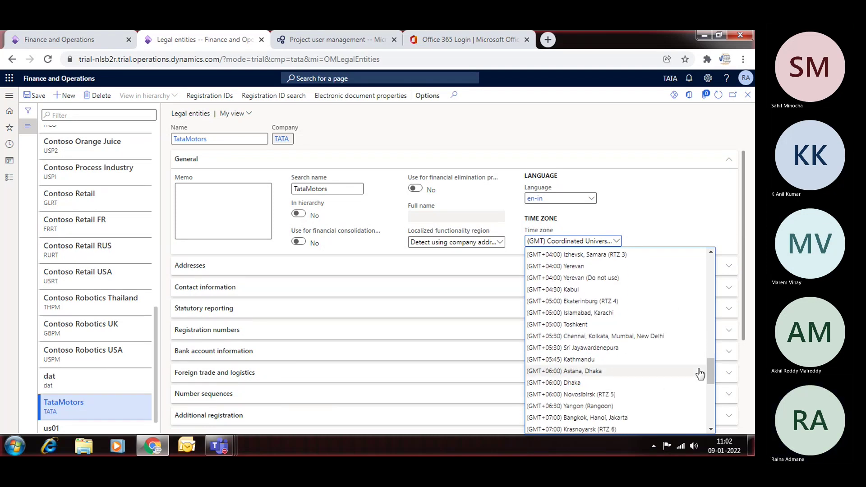
click(613, 336)
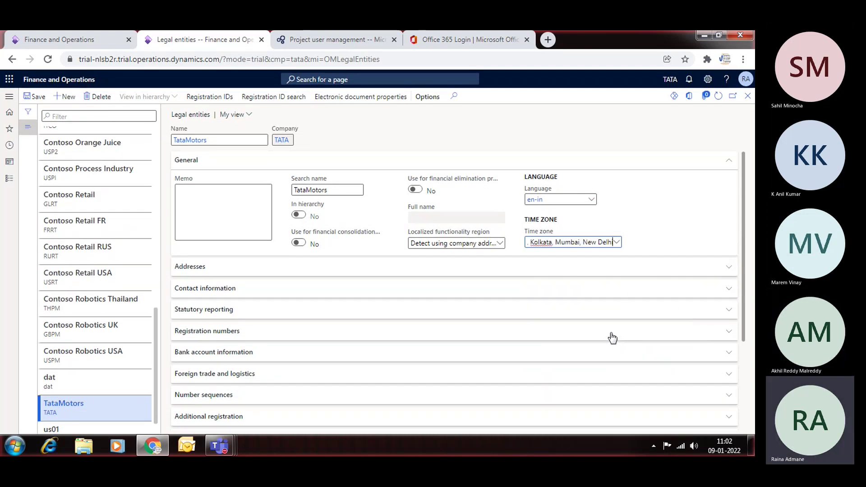
click(36, 100)
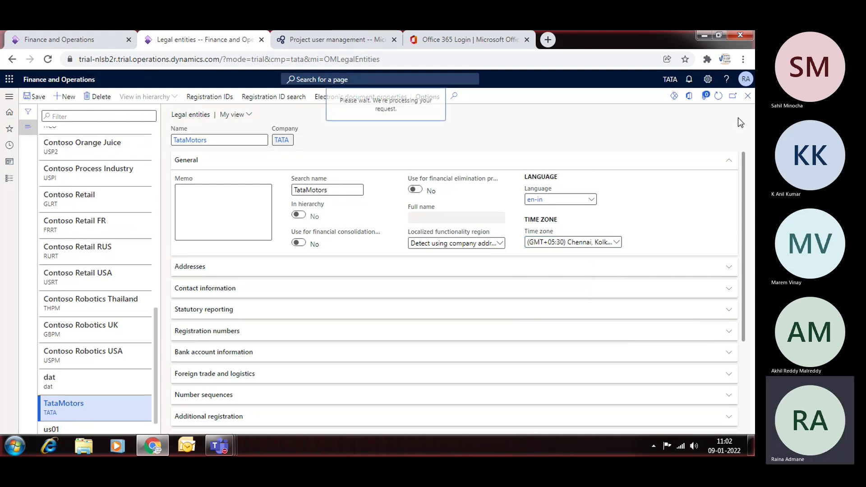
Close the Legal entities form with TataMotors saved
click(747, 97)
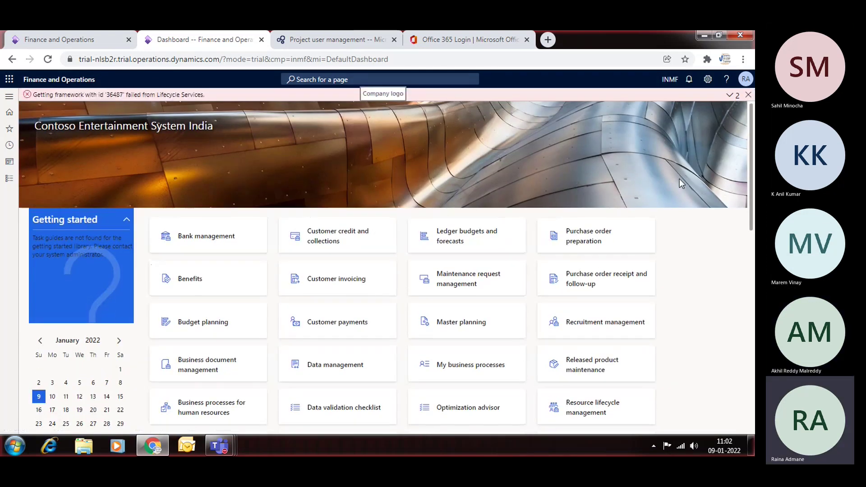